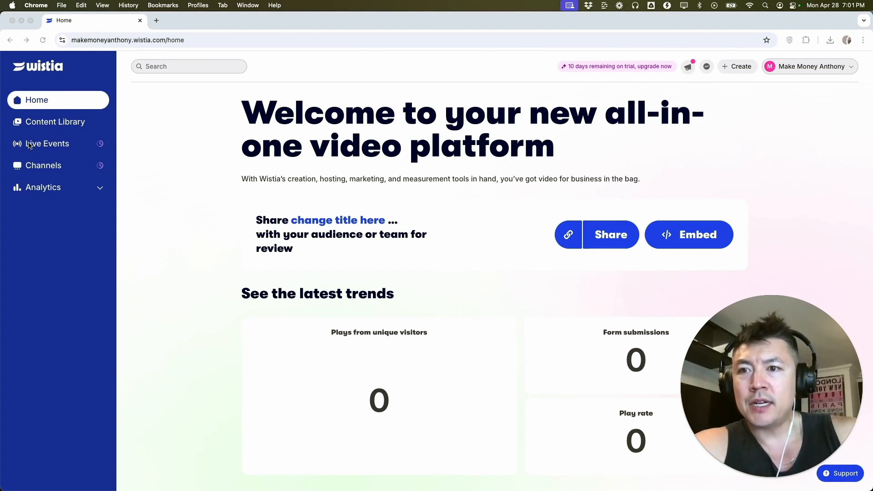
# Start creating a new live event and set its title to "Chinese Food Cooking"
pyautogui.click(49, 146)
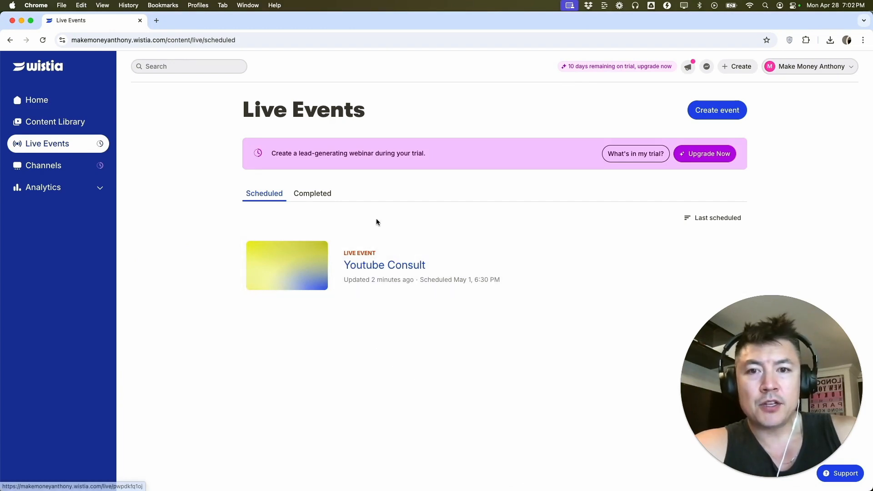
pyautogui.click(704, 112)
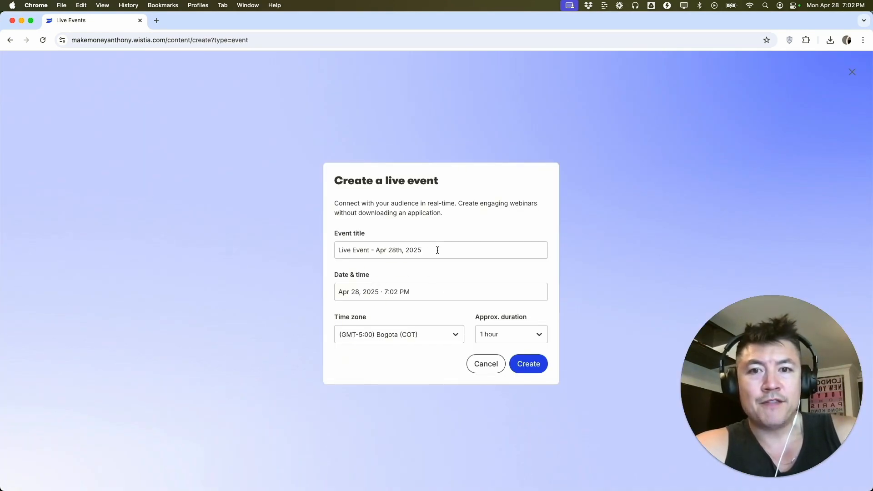
pyautogui.moveTo(391, 186); pyautogui.dragTo(439, 180)
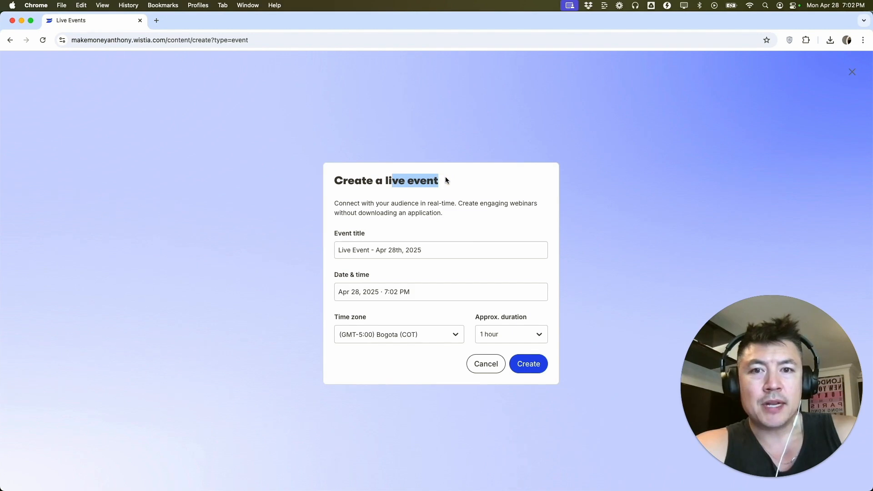
pyautogui.click(451, 180)
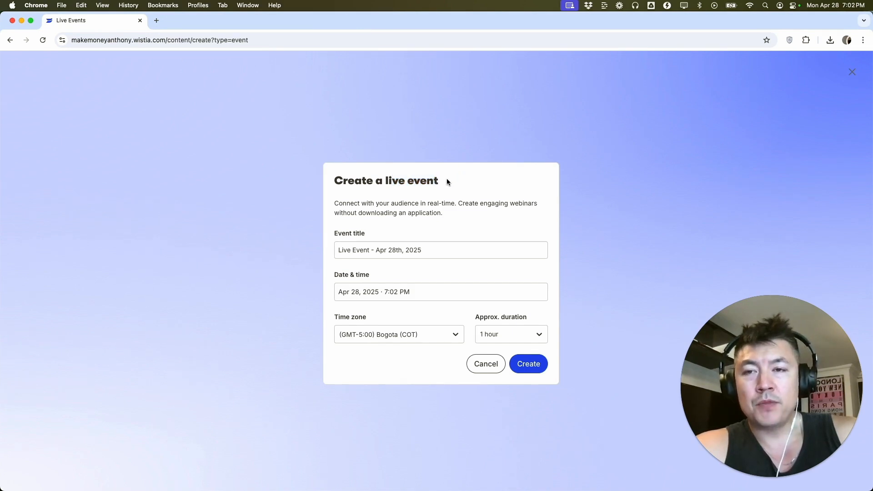
pyautogui.click(416, 249)
pyautogui.moveTo(444, 247); pyautogui.dragTo(324, 248)
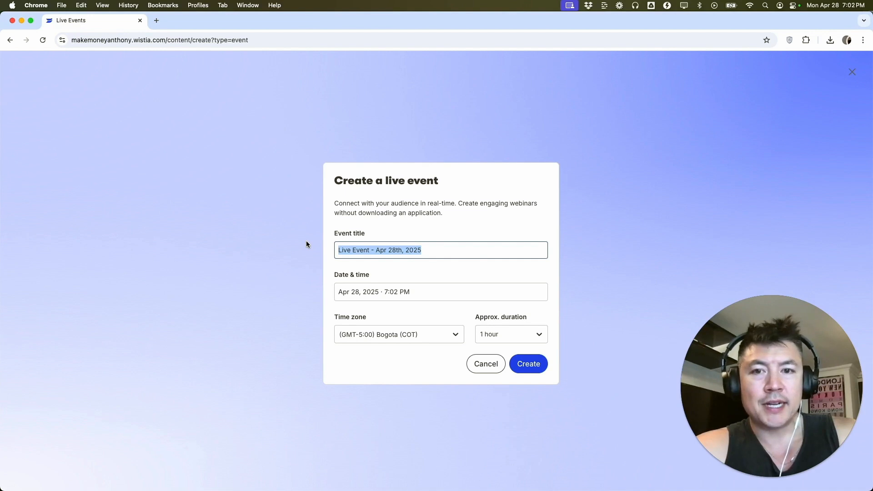
pyautogui.write('Chinese Food Cooking')
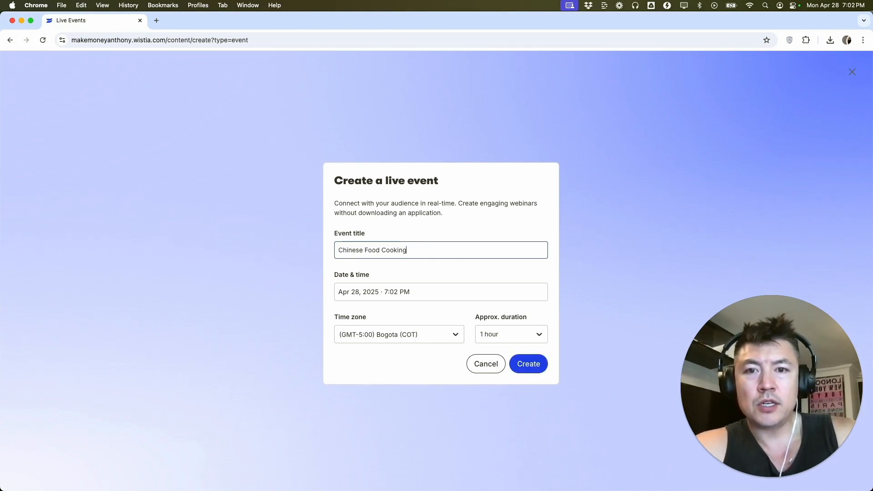
pyautogui.click(390, 262)
# Schedule the live event for May 3, 2025 at 10:00 PM
pyautogui.click(379, 295)
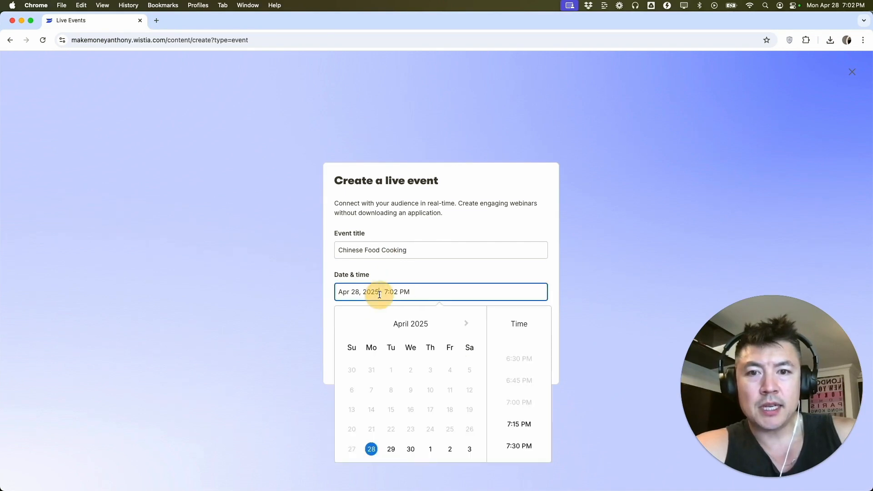
pyautogui.click(475, 448)
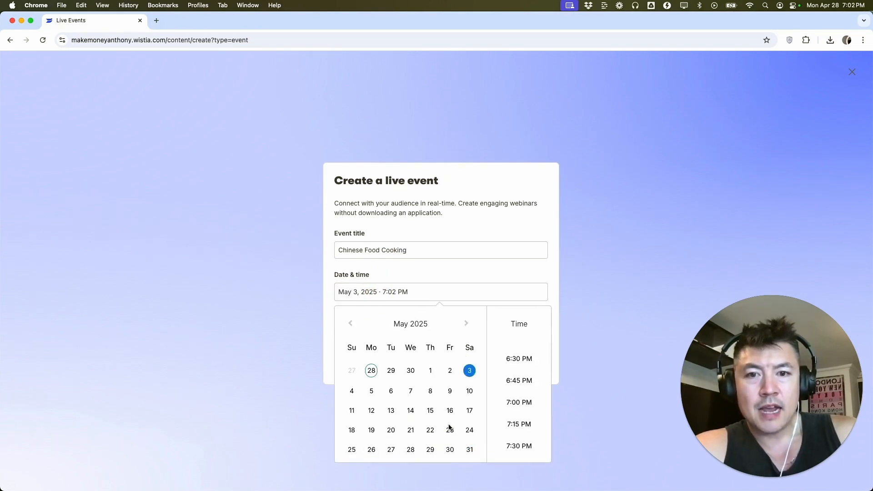
pyautogui.scroll(-5, 515, 390)
pyautogui.scroll(-1, 515, 390)
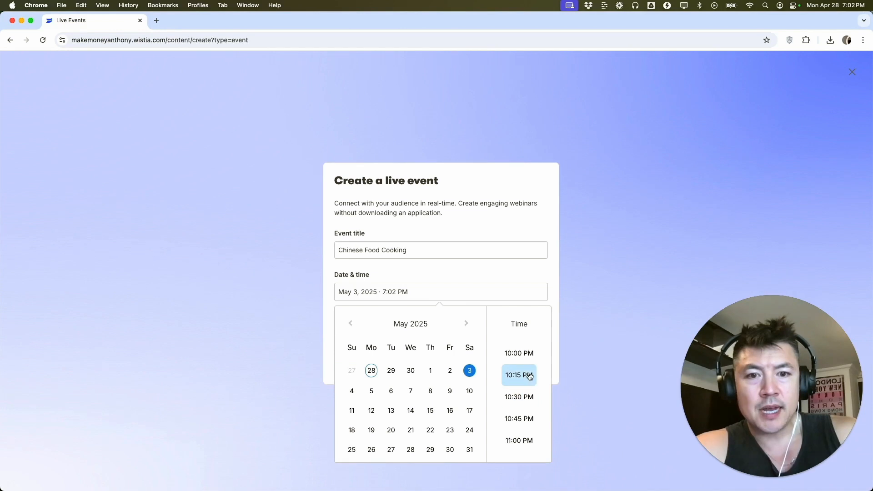
pyautogui.click(522, 357)
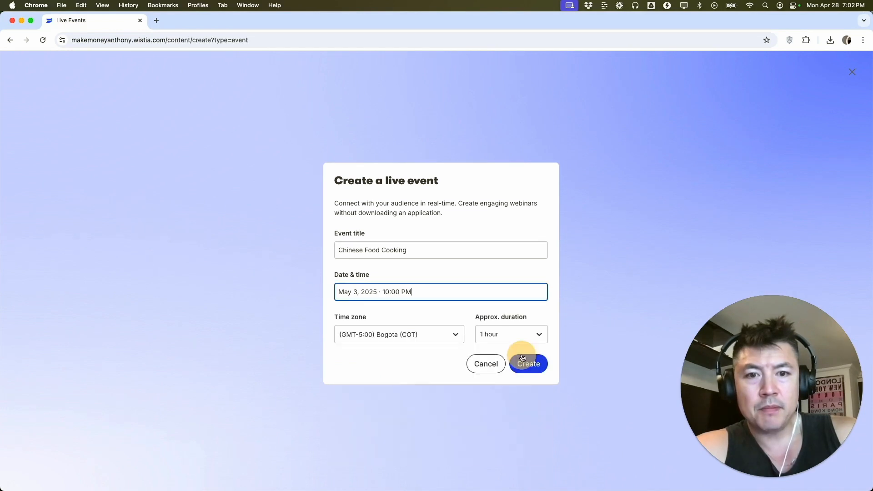
# Set the event's time zone to (GMT-7:00) Pacific Time (US & Canada) (PDT)
pyautogui.click(387, 336)
pyautogui.scroll(5, 399, 402)
pyautogui.scroll(-5, 399, 400)
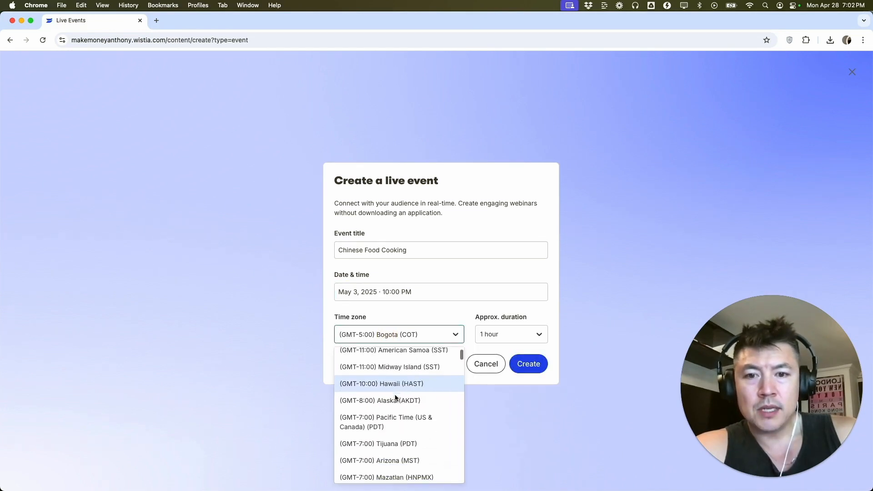
pyautogui.scroll(3, 395, 400)
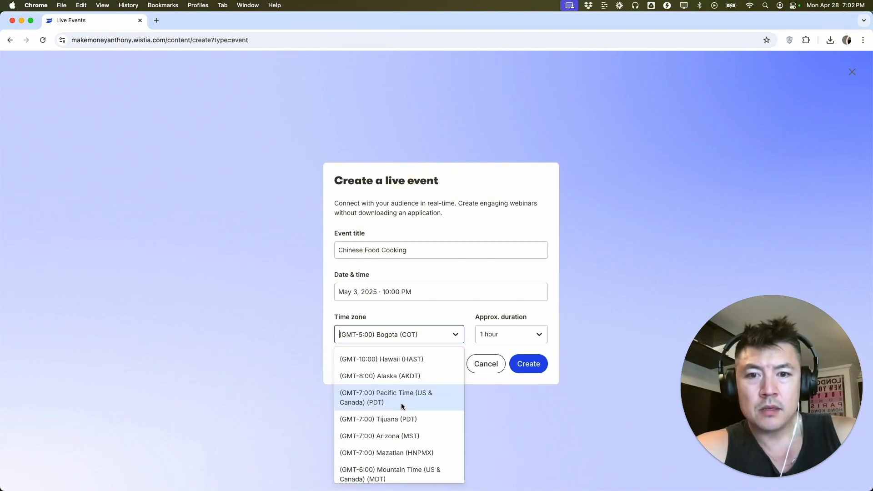
pyautogui.click(367, 399)
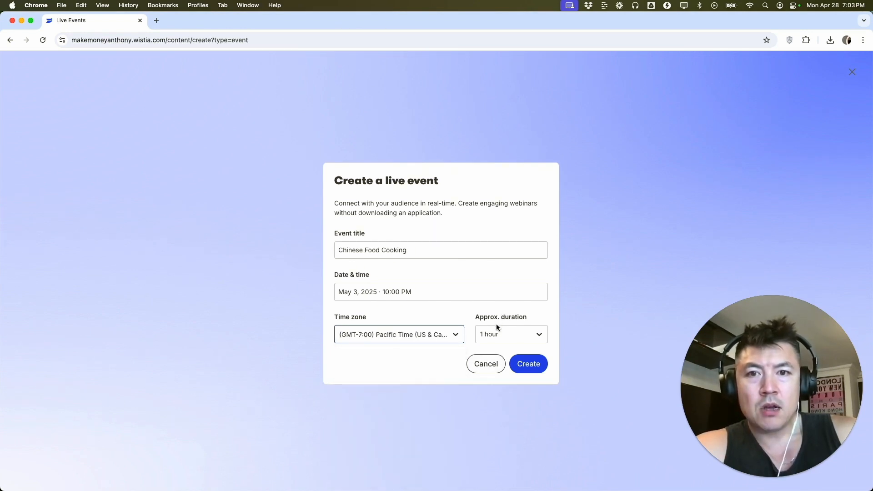
# Set the approximate duration to 30 minutes and create the live event
pyautogui.click(480, 336)
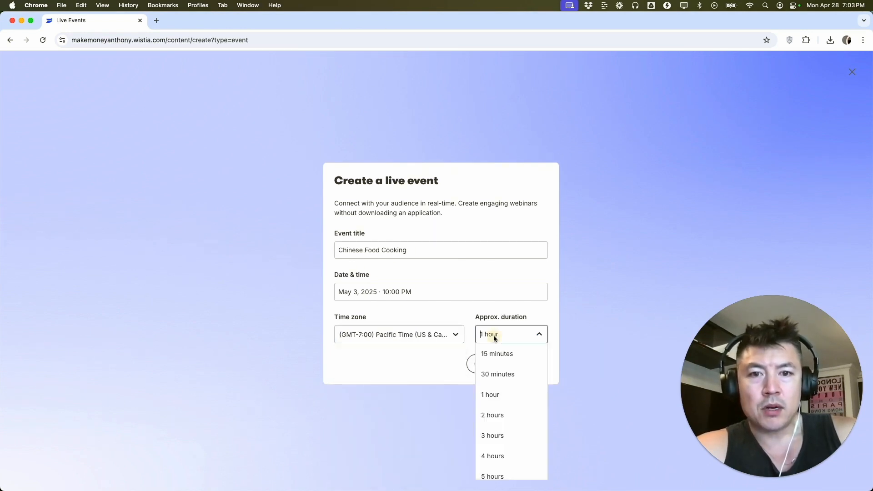
pyautogui.click(501, 372)
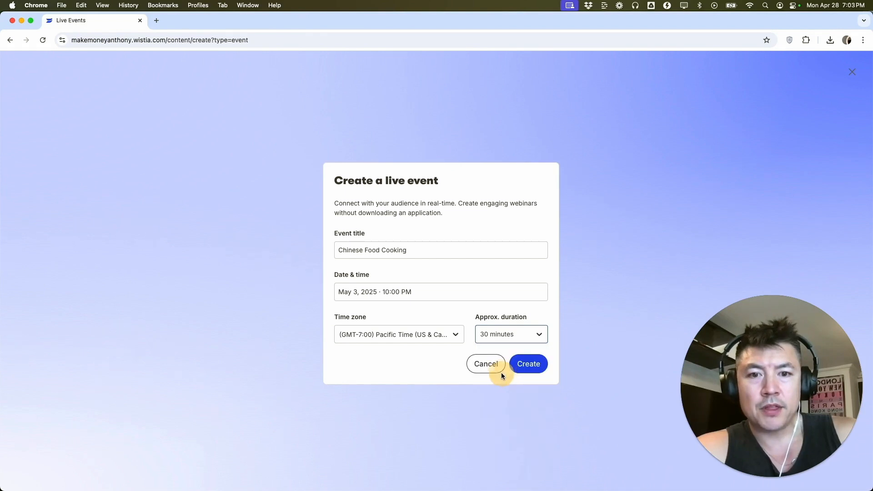
pyautogui.click(534, 365)
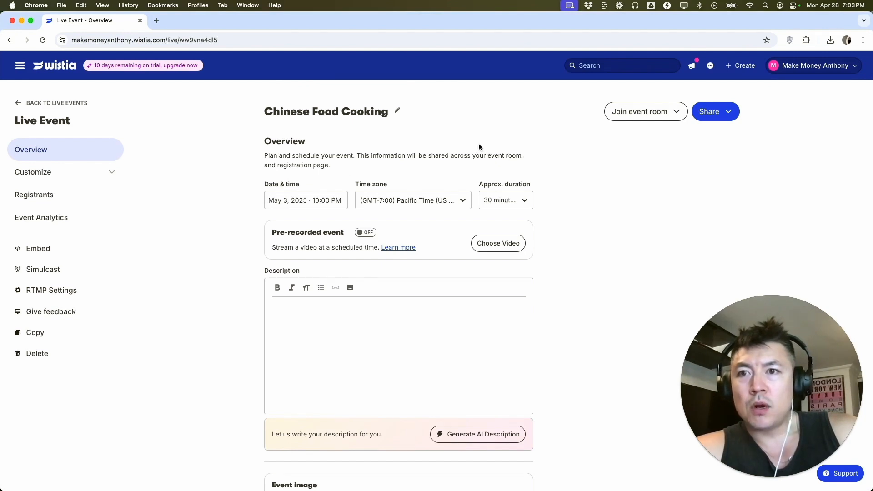
# Enable the pre-recorded event option using the 2:13 taco video from the Make Money Anthony folder
pyautogui.click(368, 234)
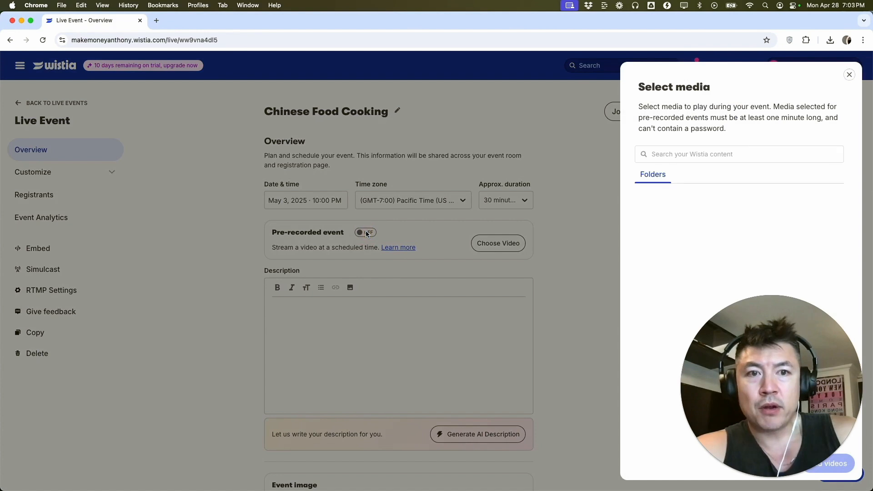
pyautogui.click(366, 235)
pyautogui.click(366, 236)
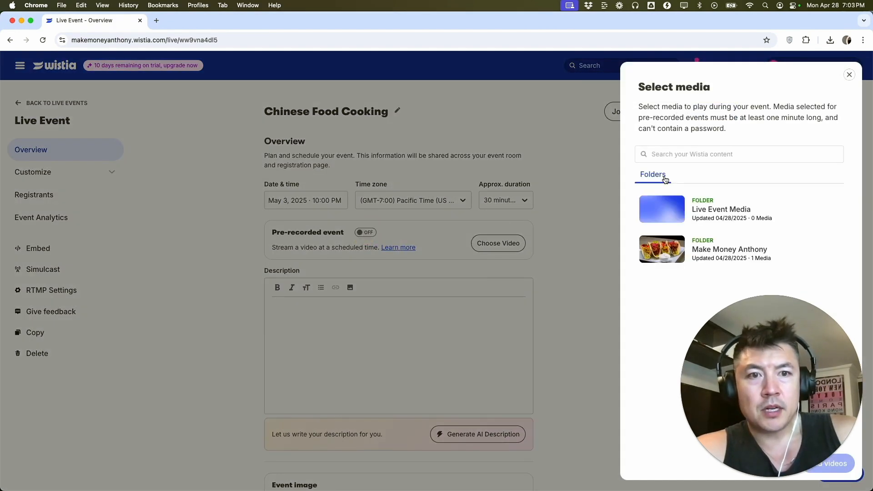
pyautogui.click(726, 249)
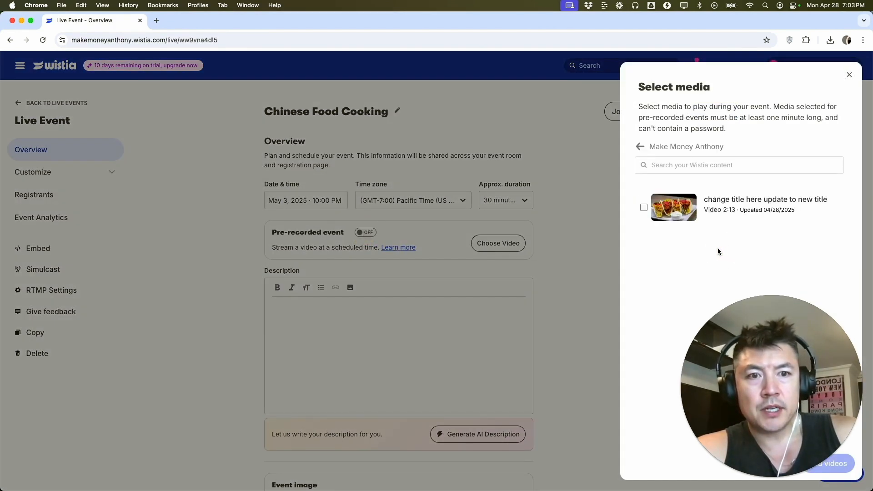
pyautogui.click(826, 463)
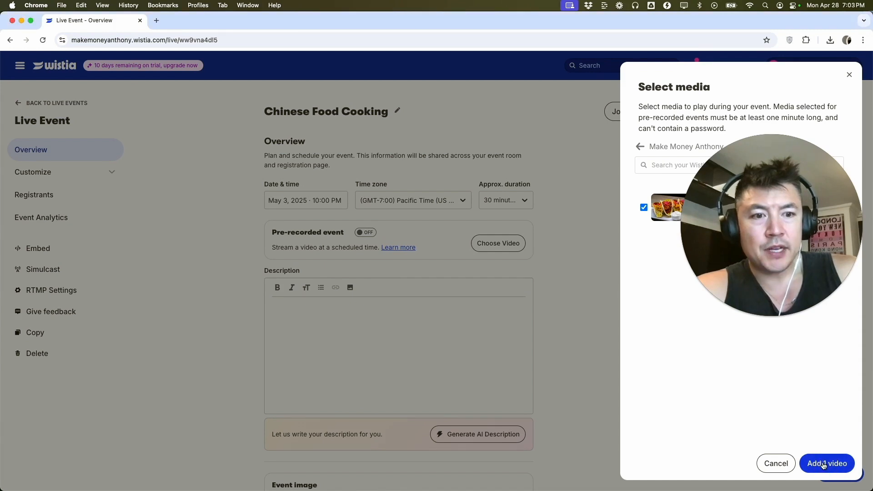
# Enter "Learn the Best Chinese Food!" as the event description and turn off the pre-recorded event option
pyautogui.scroll(-3, 386, 300)
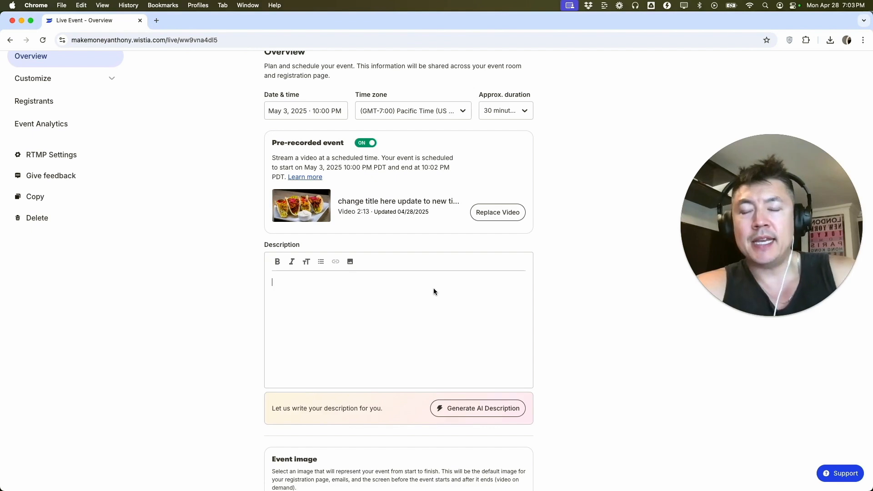
pyautogui.write('Learn the Best Chinese Food!')
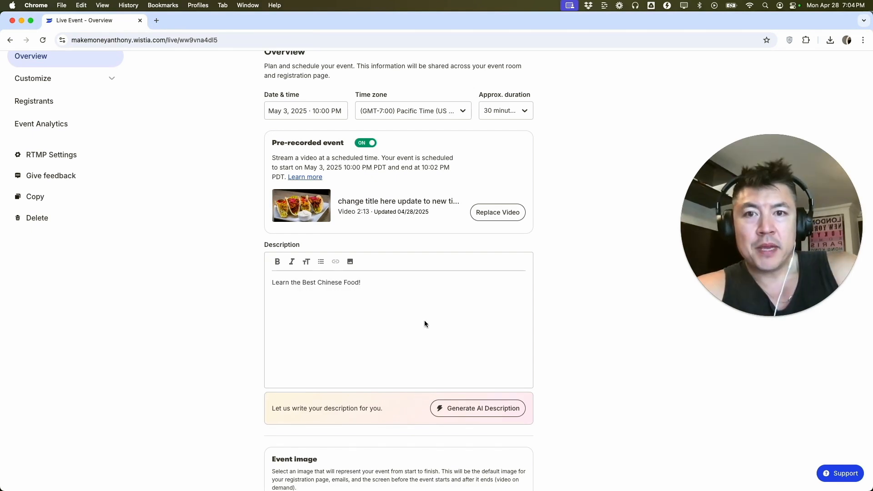
pyautogui.click(363, 143)
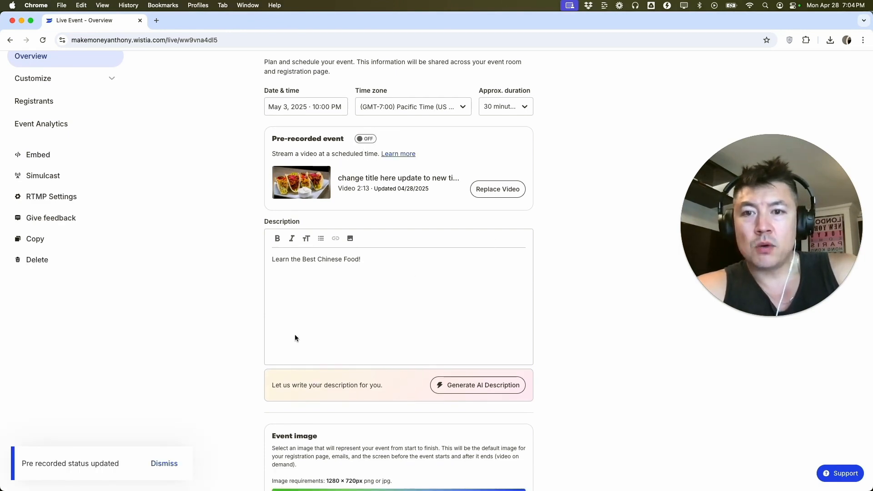
# Upload the taco photo as the event image thumbnail
pyautogui.scroll(-7, 575, 352)
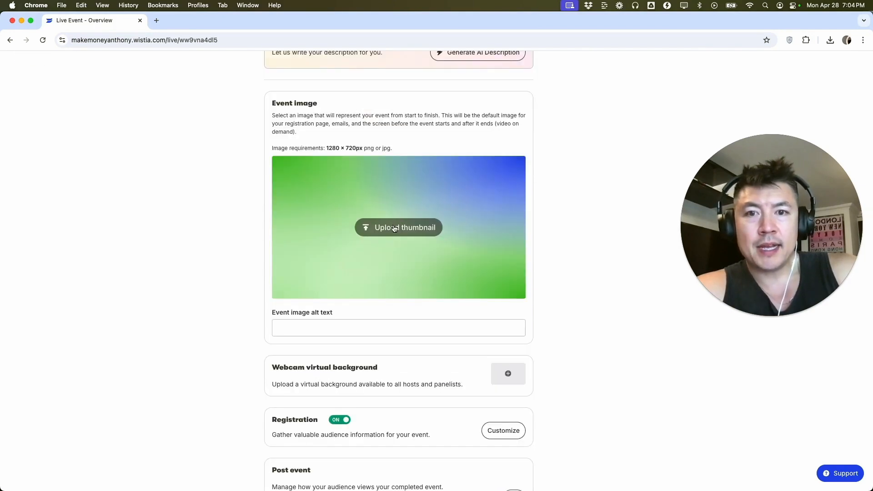
pyautogui.click(379, 229)
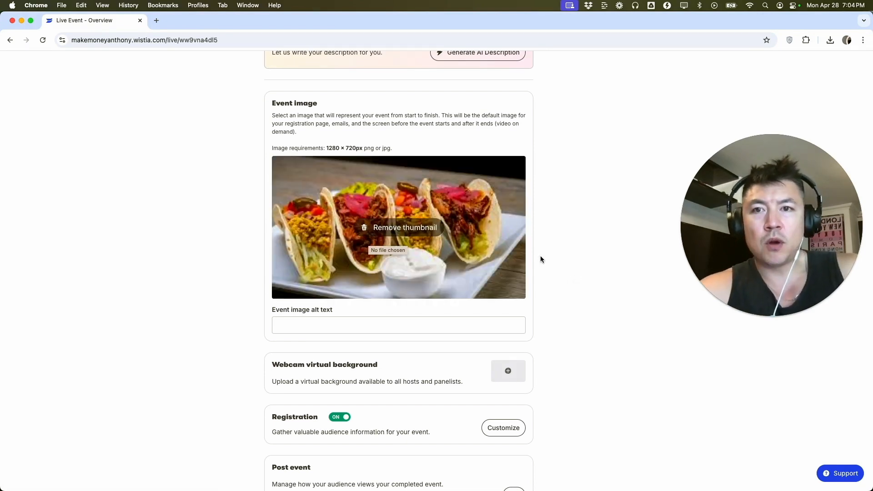
# Customize the event's registration by adding the Phone number, Company and Job title fields to the registration form, and save it
pyautogui.scroll(-5, 537, 280)
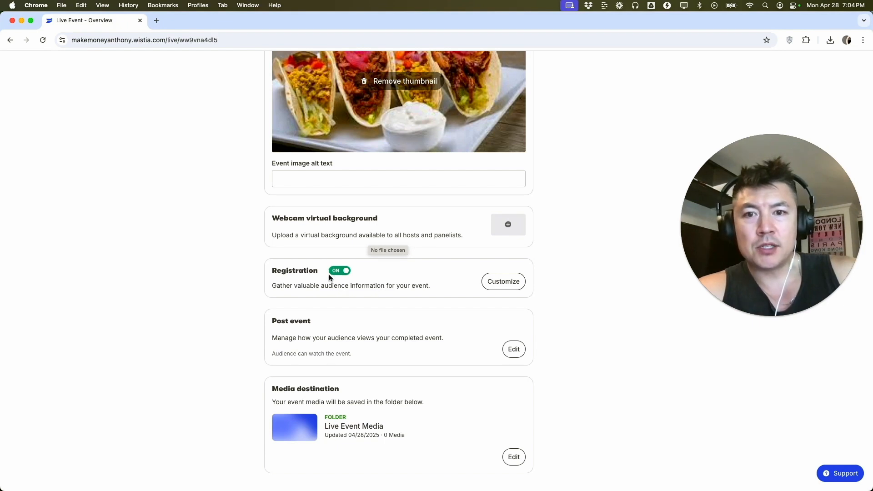
pyautogui.click(503, 281)
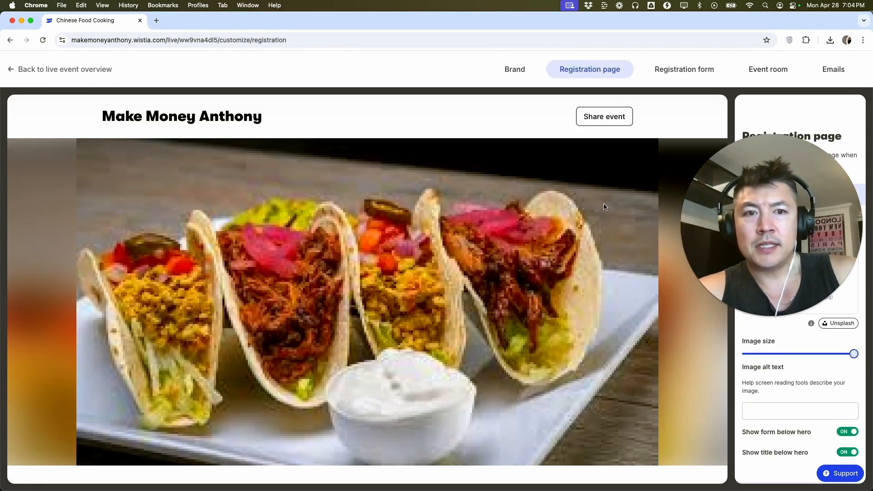
pyautogui.scroll(-1, 597, 210)
pyautogui.scroll(-5, 597, 210)
pyautogui.click(551, 308)
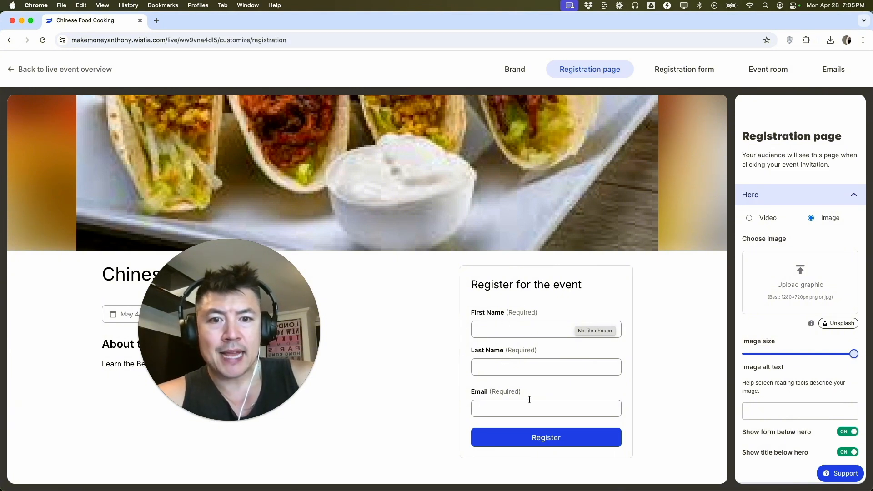
pyautogui.click(682, 69)
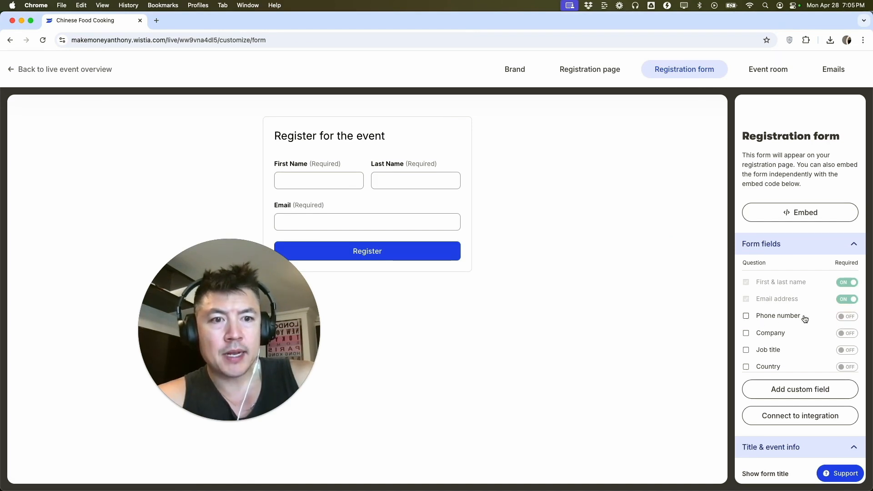
pyautogui.click(745, 315)
pyautogui.click(745, 333)
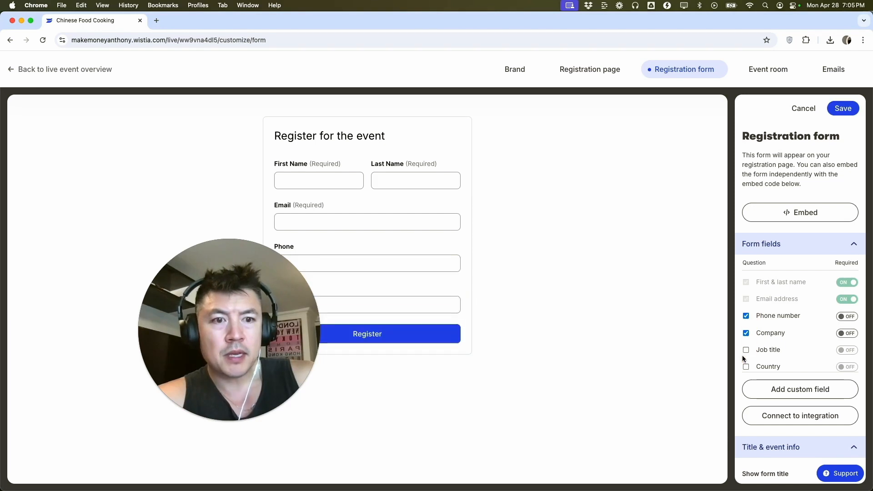
pyautogui.click(746, 350)
pyautogui.click(842, 109)
# Reduce the hero image on the registration page to its smallest size and save the page
pyautogui.click(605, 71)
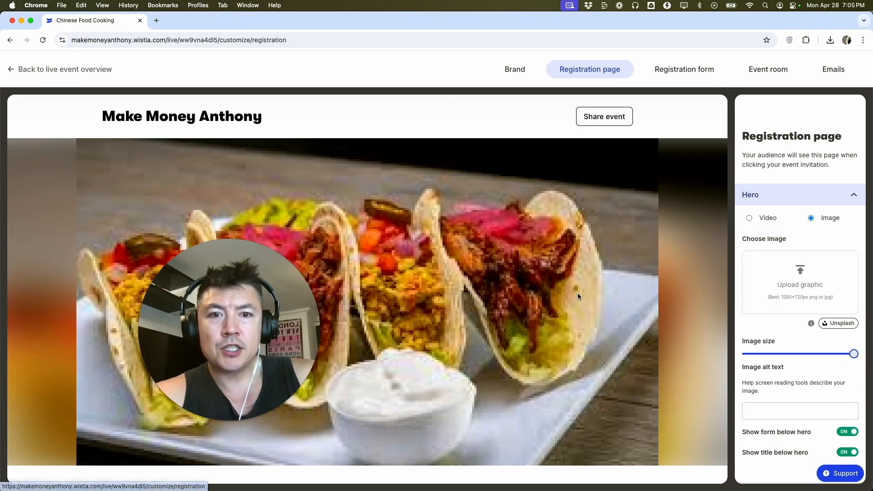
pyautogui.scroll(-6, 590, 197)
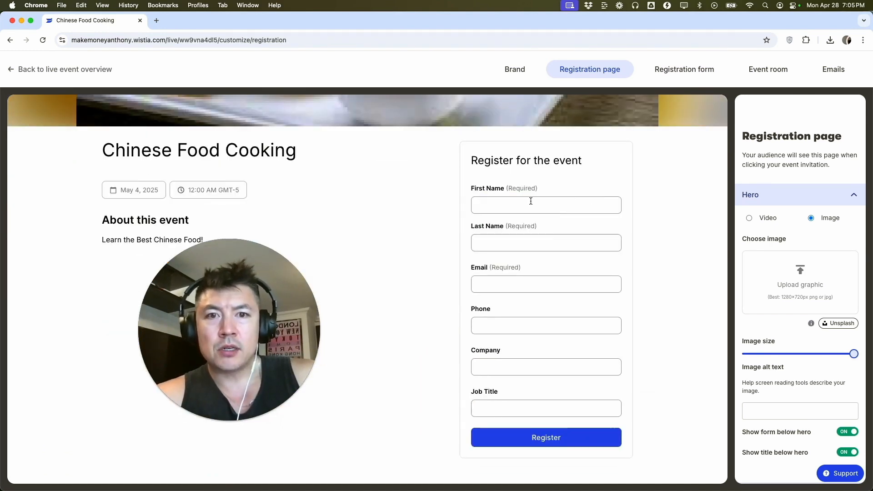
pyautogui.scroll(6, 565, 312)
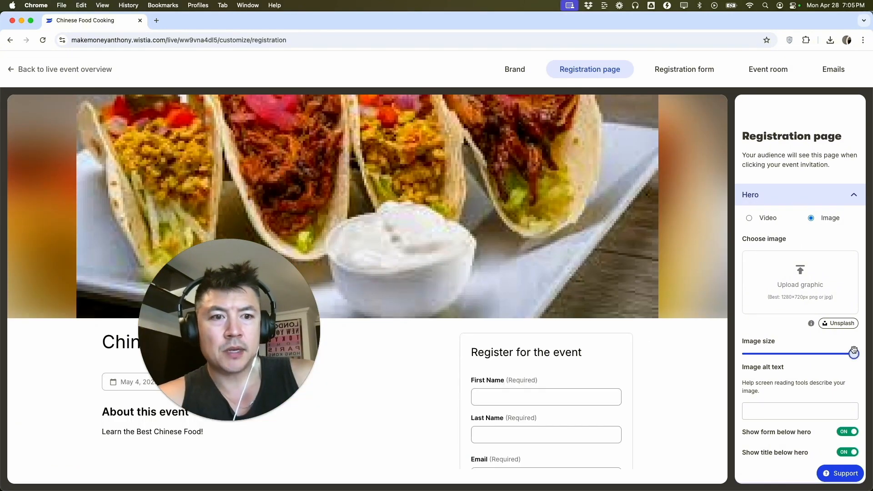
pyautogui.moveTo(851, 354); pyautogui.dragTo(741, 354)
pyautogui.click(667, 337)
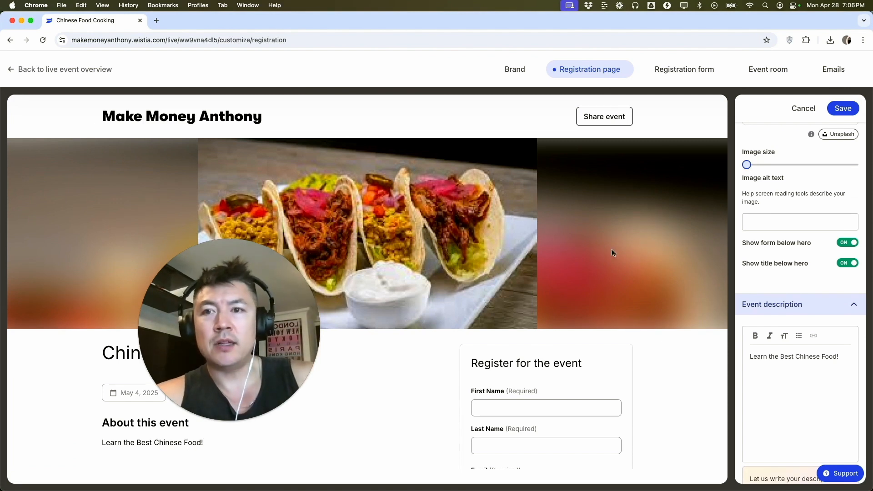
pyautogui.click(840, 110)
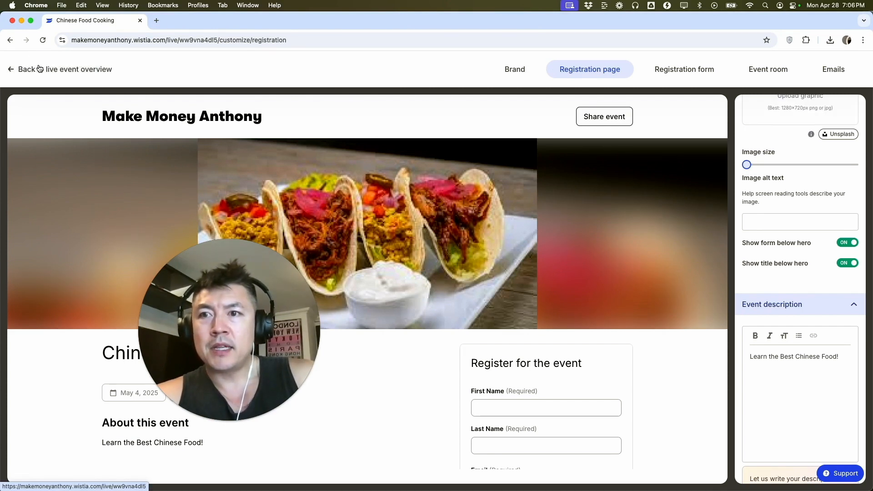
# Return to the live event overview and set the event's media destination to the "Make Money Anthony" folder, saving the choice
pyautogui.click(15, 69)
pyautogui.scroll(-15, 439, 266)
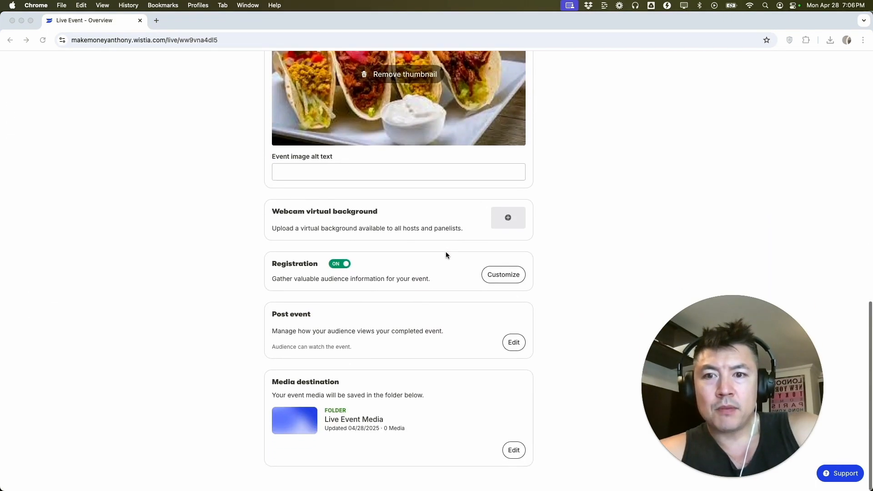
pyautogui.scroll(15, 462, 296)
pyautogui.scroll(-15, 416, 321)
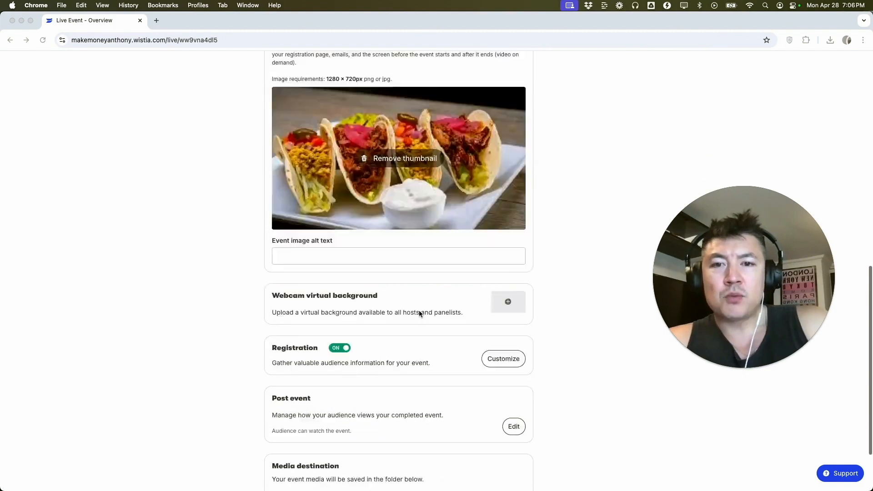
pyautogui.click(386, 429)
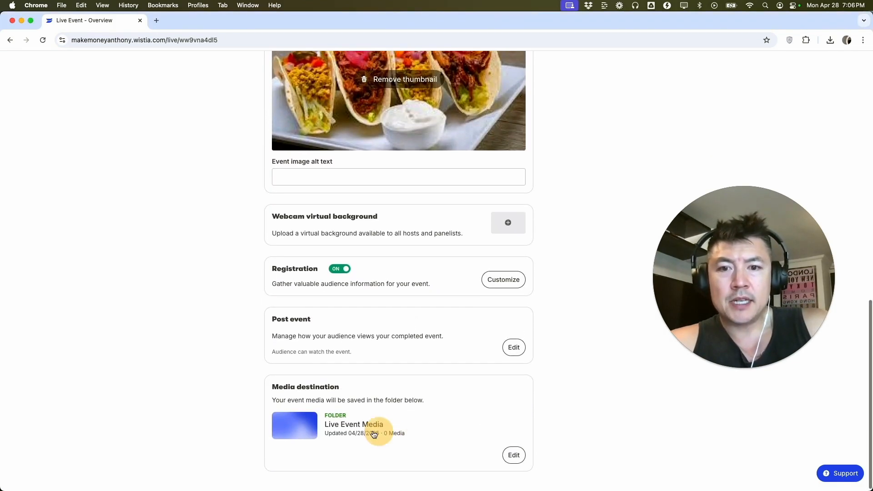
pyautogui.click(509, 456)
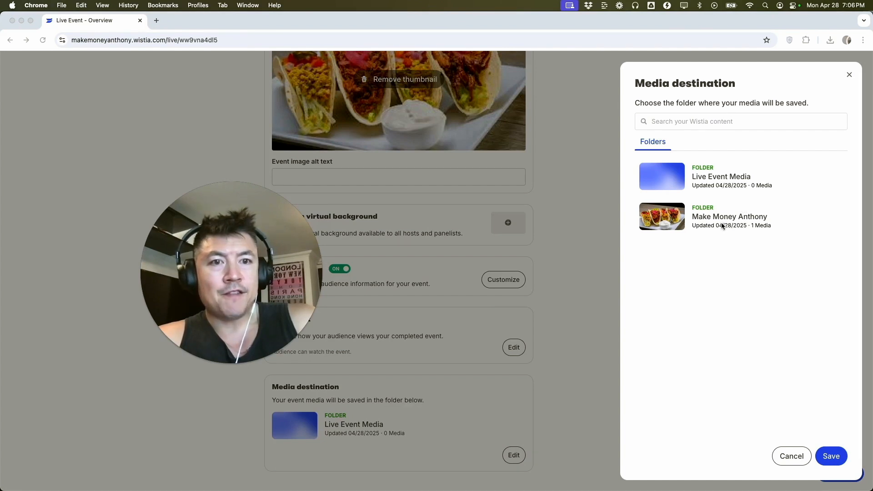
pyautogui.click(706, 220)
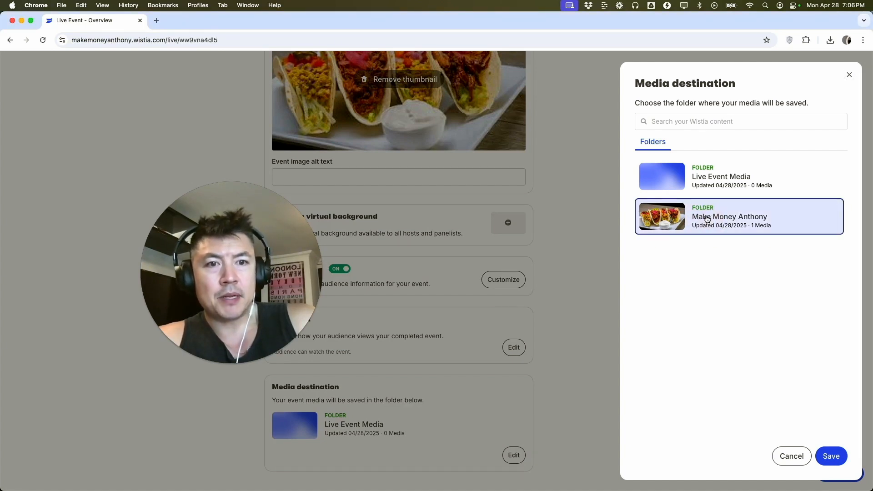
pyautogui.click(830, 455)
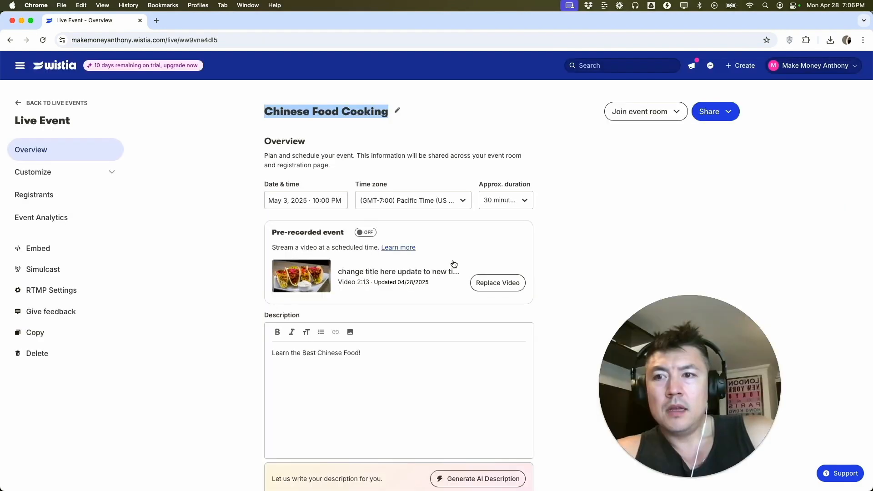
pyautogui.scroll(-15, 452, 263)
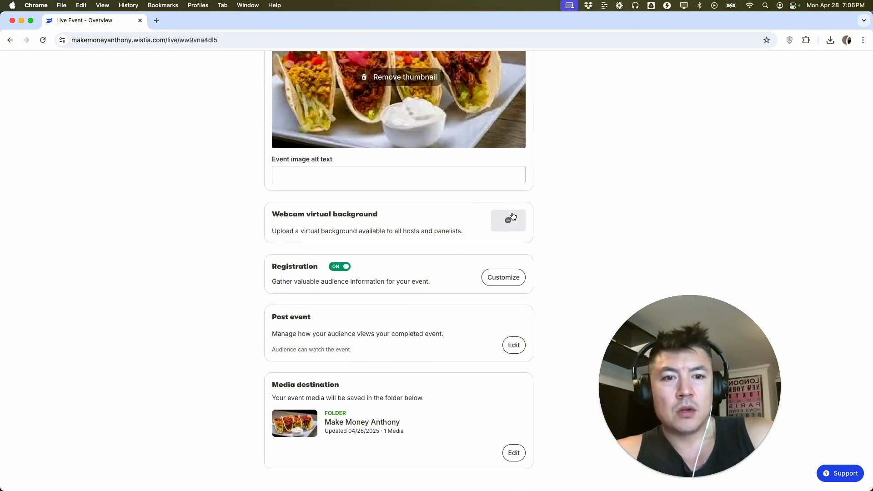
# Open the share links for the event and copy the audience link
pyautogui.scroll(7, 538, 178)
pyautogui.scroll(5, 537, 176)
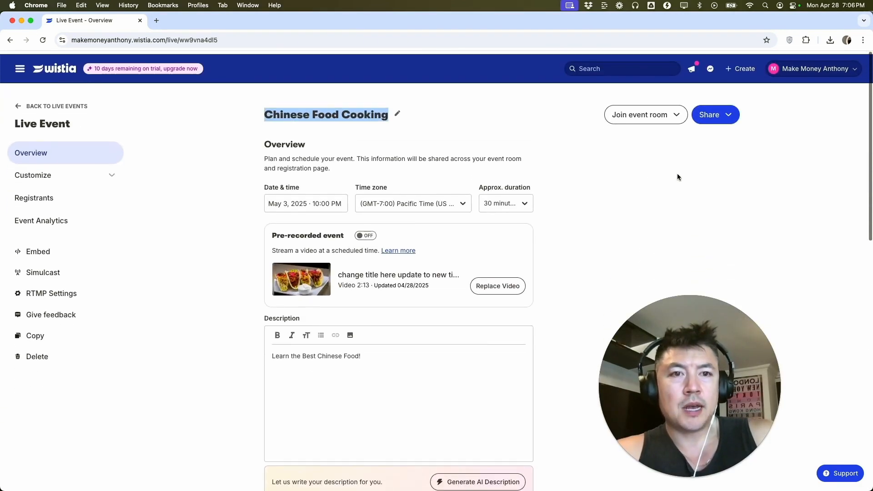
pyautogui.click(728, 112)
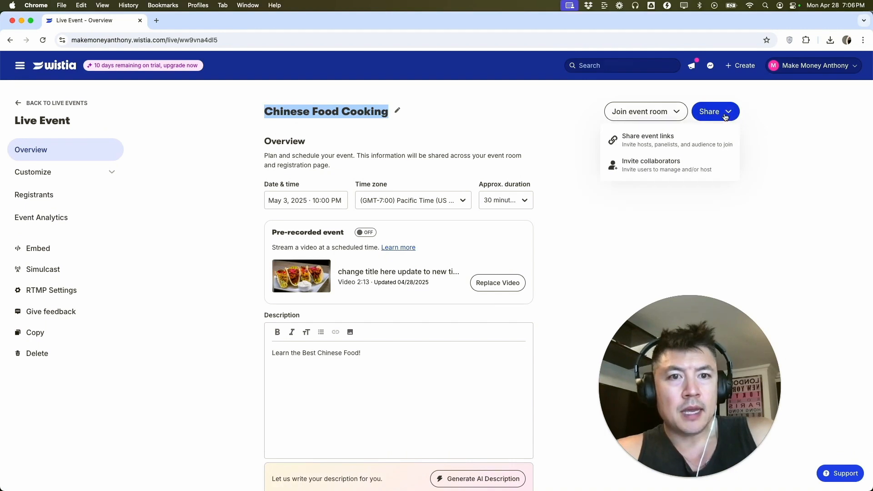
pyautogui.click(665, 147)
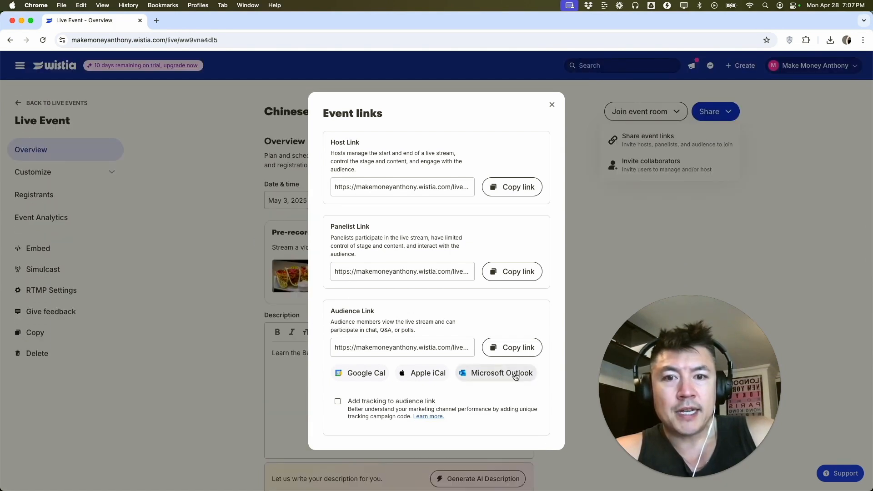
pyautogui.click(511, 348)
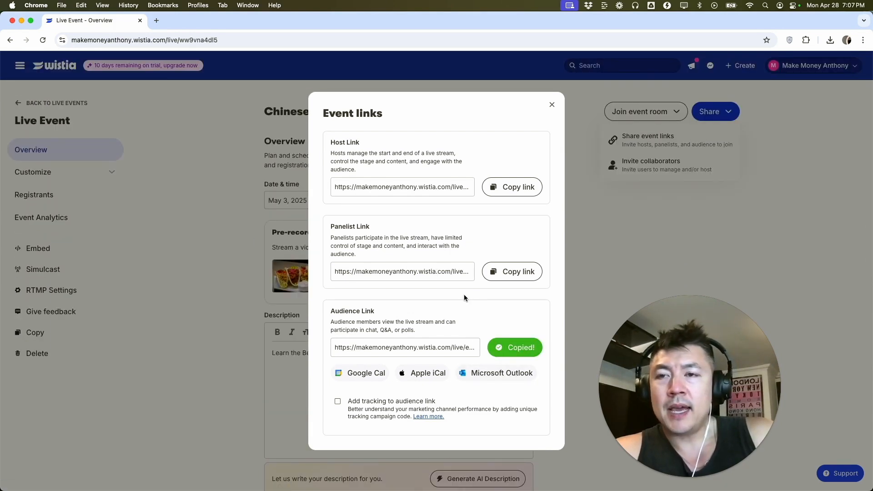